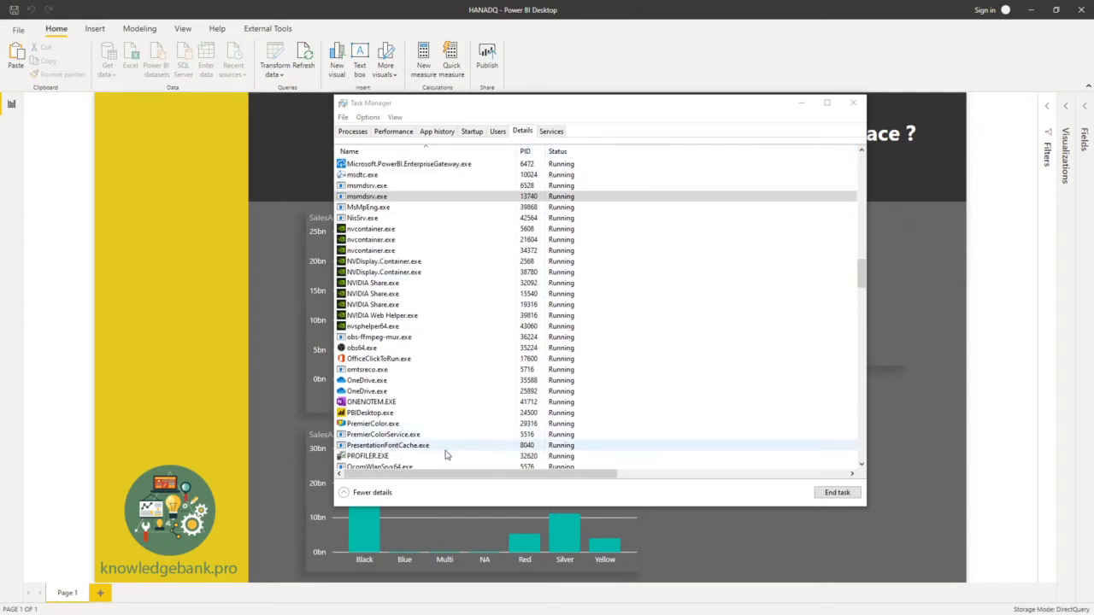
# Select the msmdsrv.exe process with PID 13740 in Task Manager's Details list
pyautogui.click(367, 197)
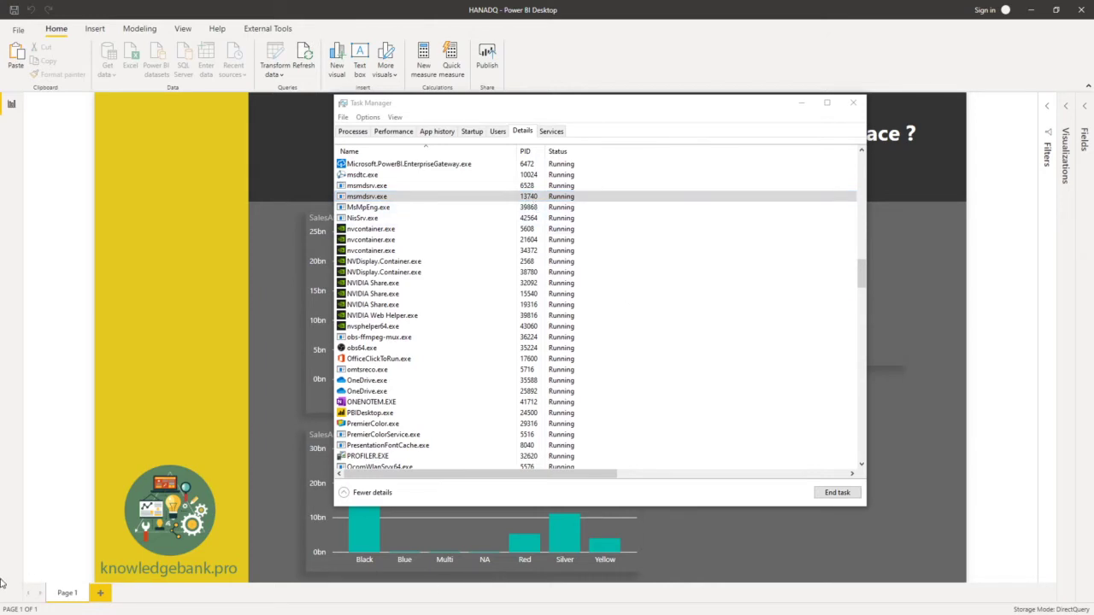
# Copy the address 127.0.0.1:64658 listening for PID 13740 from the netstat output
pyautogui.hotkey('alt', 'Tab')
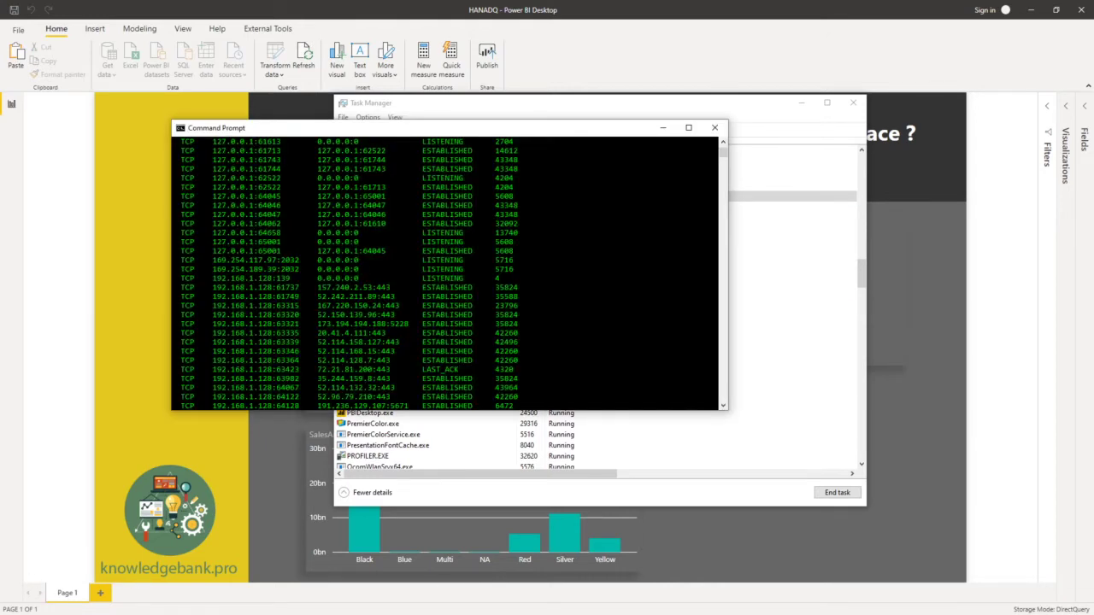
pyautogui.scroll(8, 386, 297)
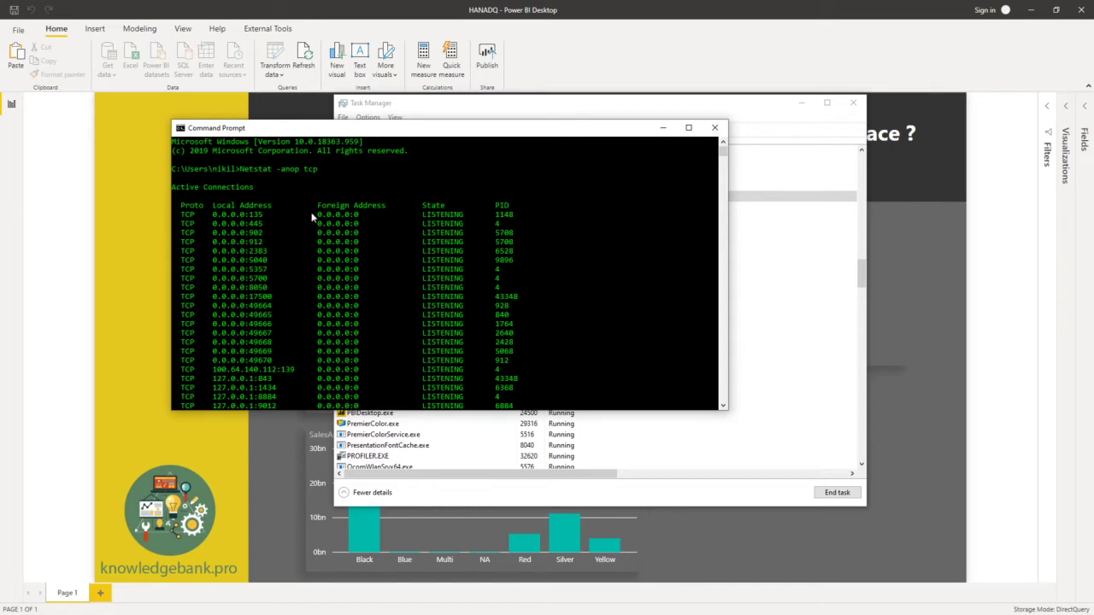
pyautogui.scroll(-2, 313, 215)
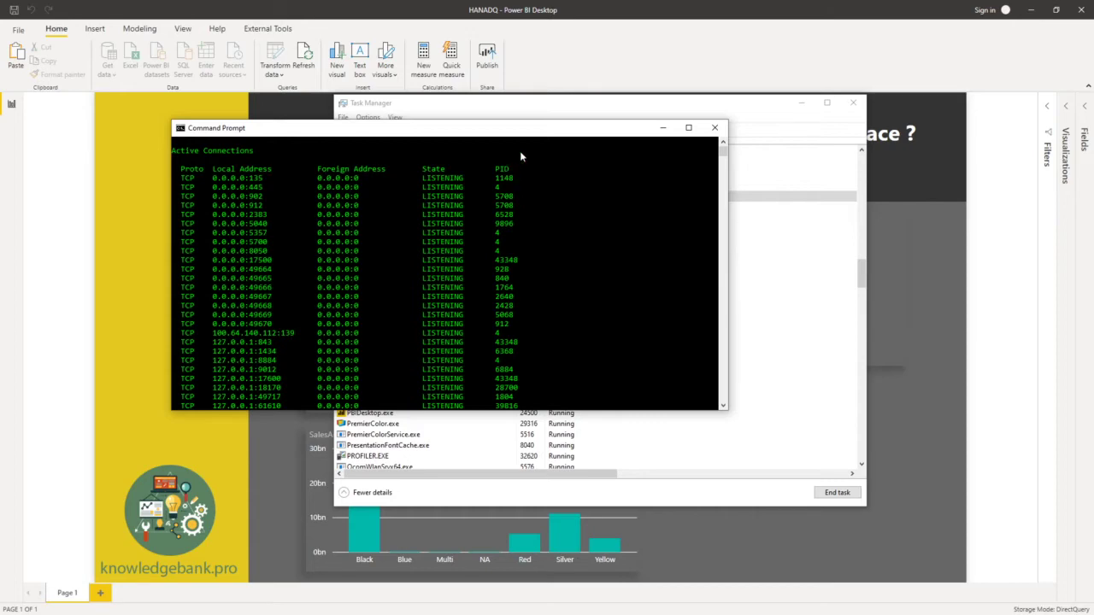
pyautogui.moveTo(538, 127); pyautogui.dragTo(609, 216)
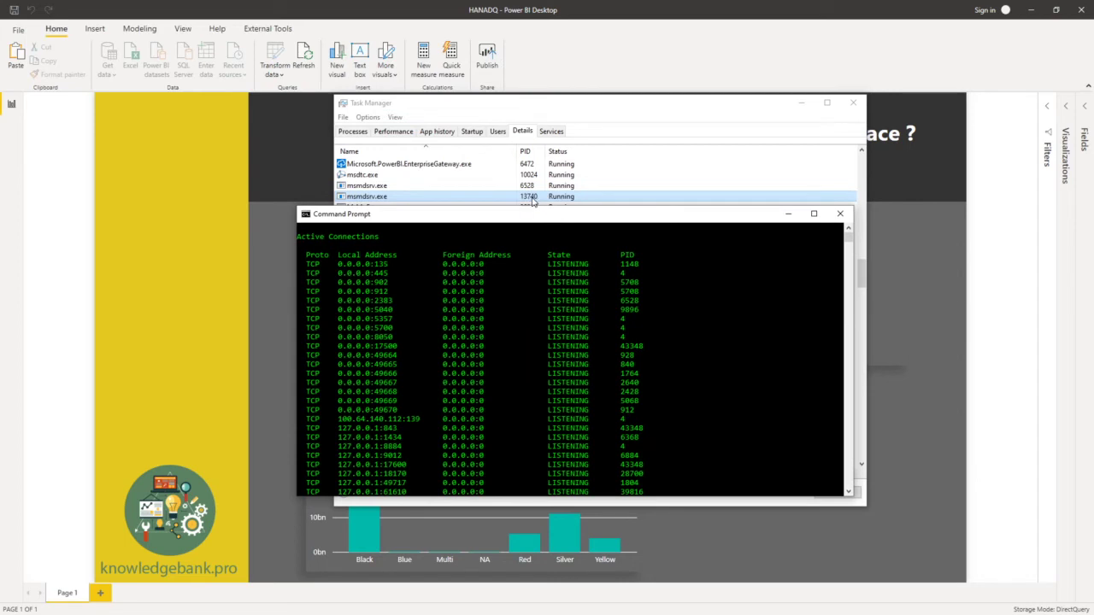
pyautogui.scroll(-4, 587, 380)
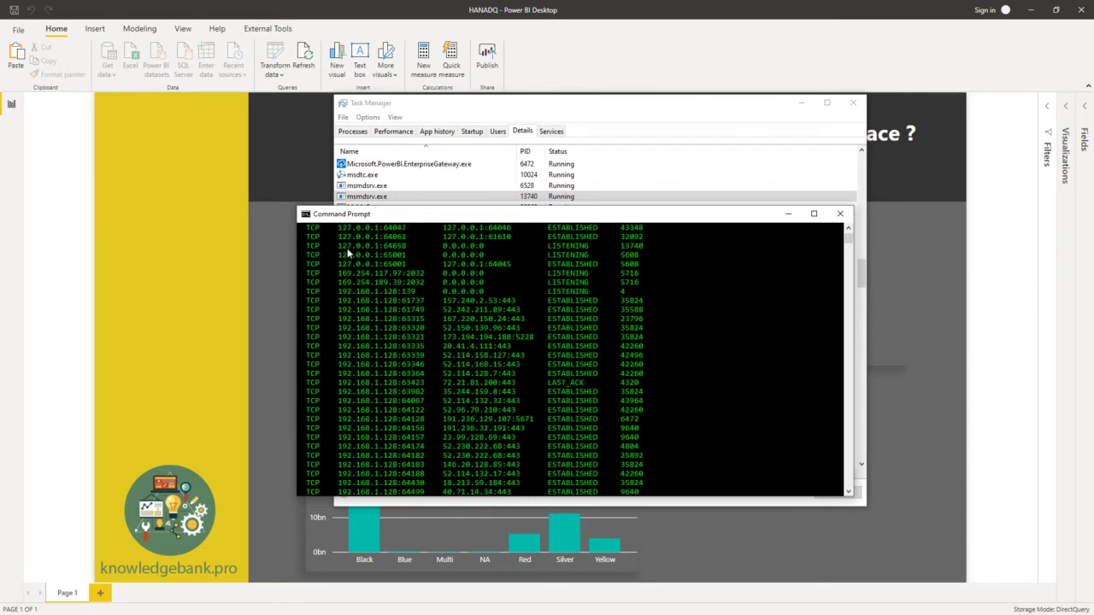
pyautogui.moveTo(339, 246); pyautogui.dragTo(407, 251)
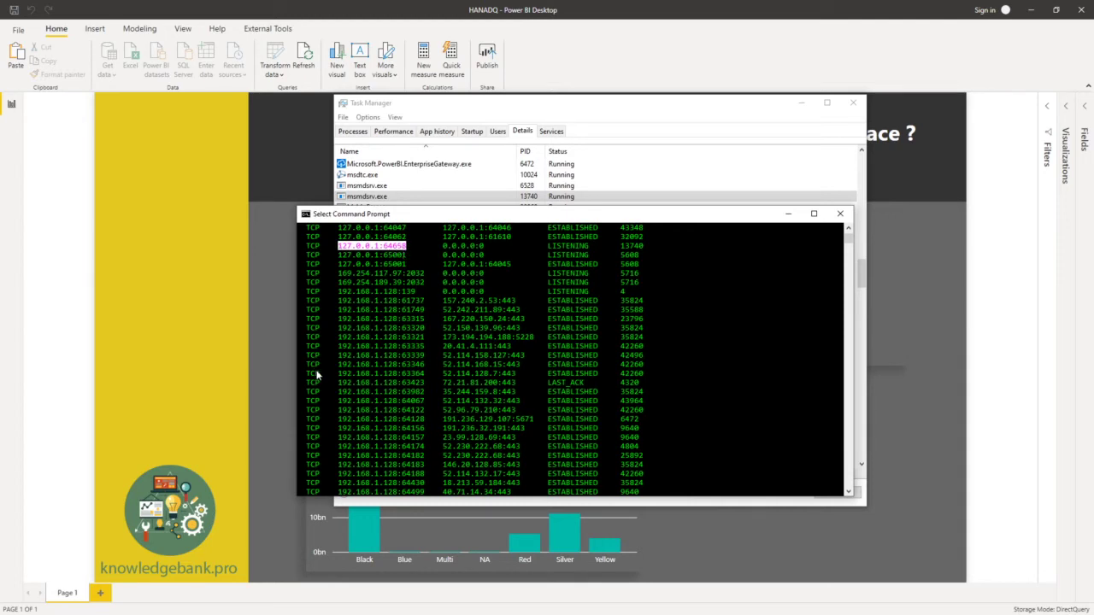
pyautogui.hotkey('ctrl', 'c')
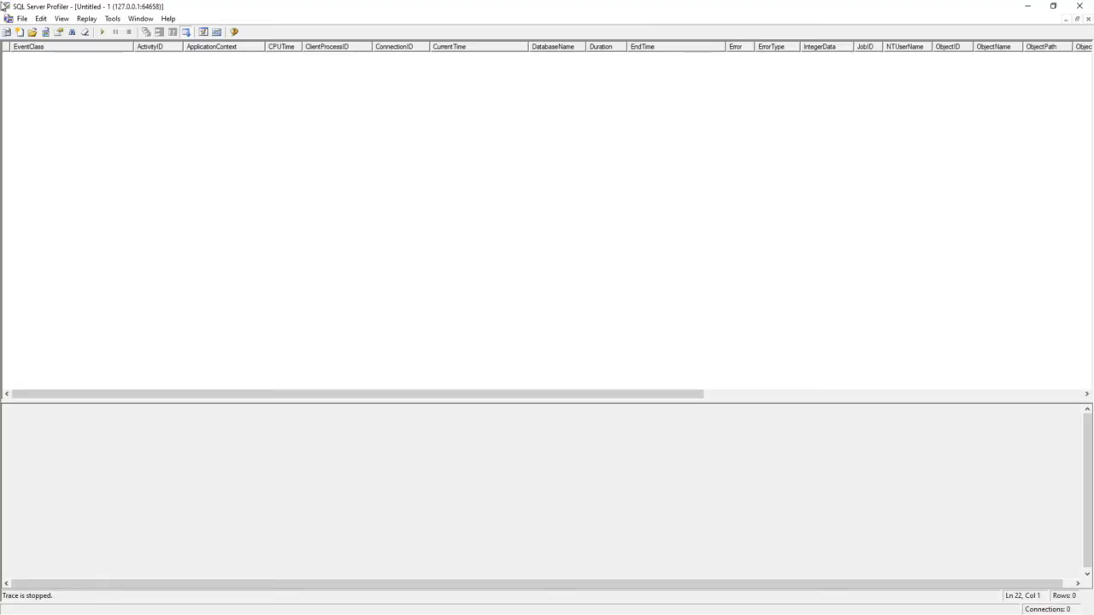
# Start a new Profiler trace connected to Analysis Services at 127.0.0.1:64658
pyautogui.click(23, 19)
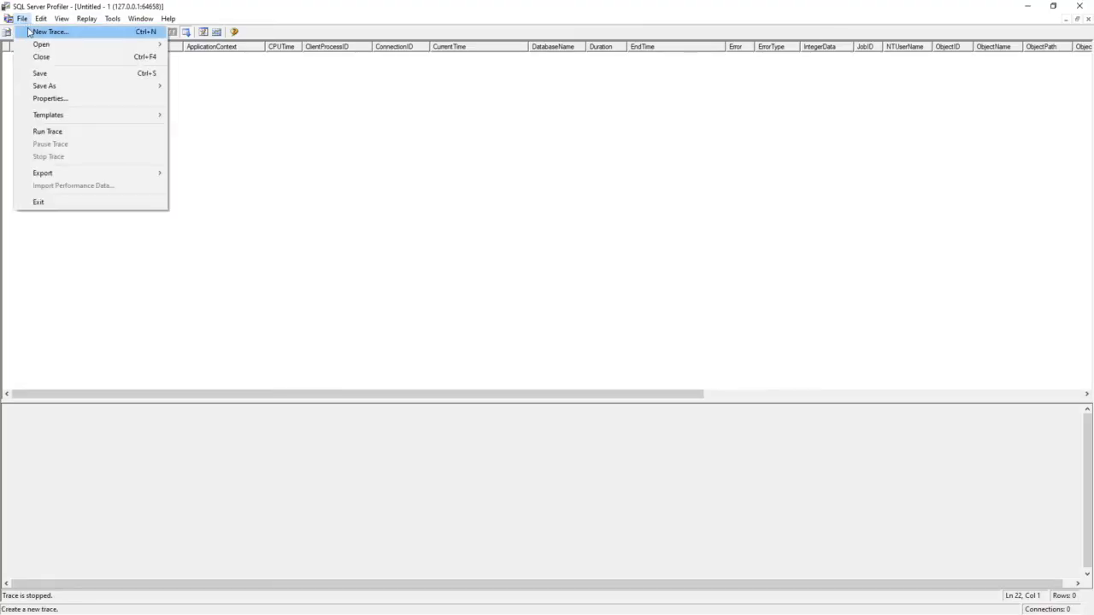
pyautogui.click(48, 32)
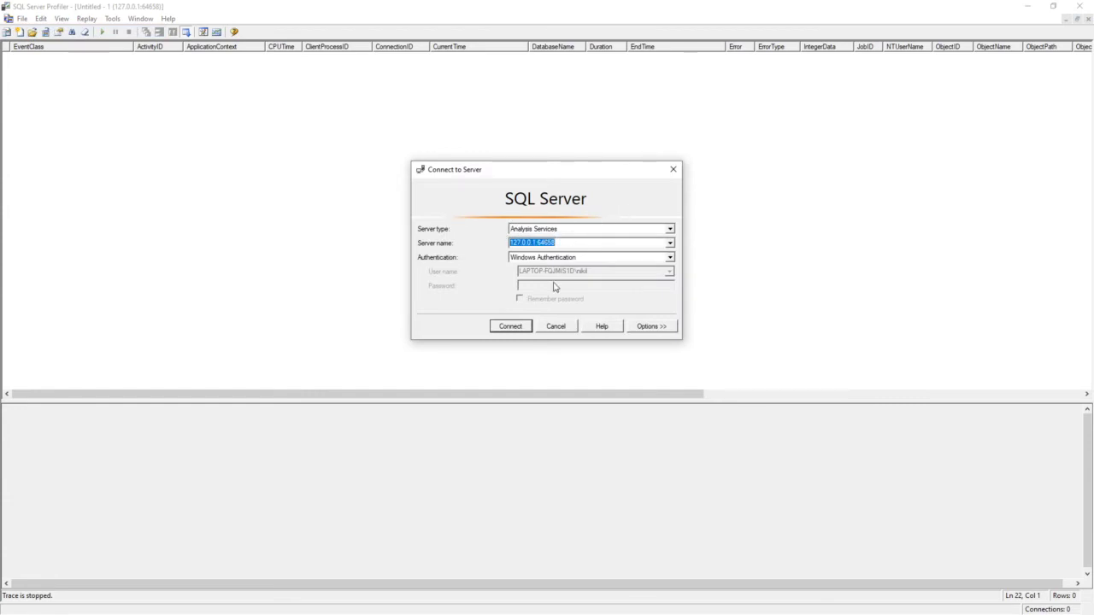
pyautogui.click(570, 245)
pyautogui.click(512, 326)
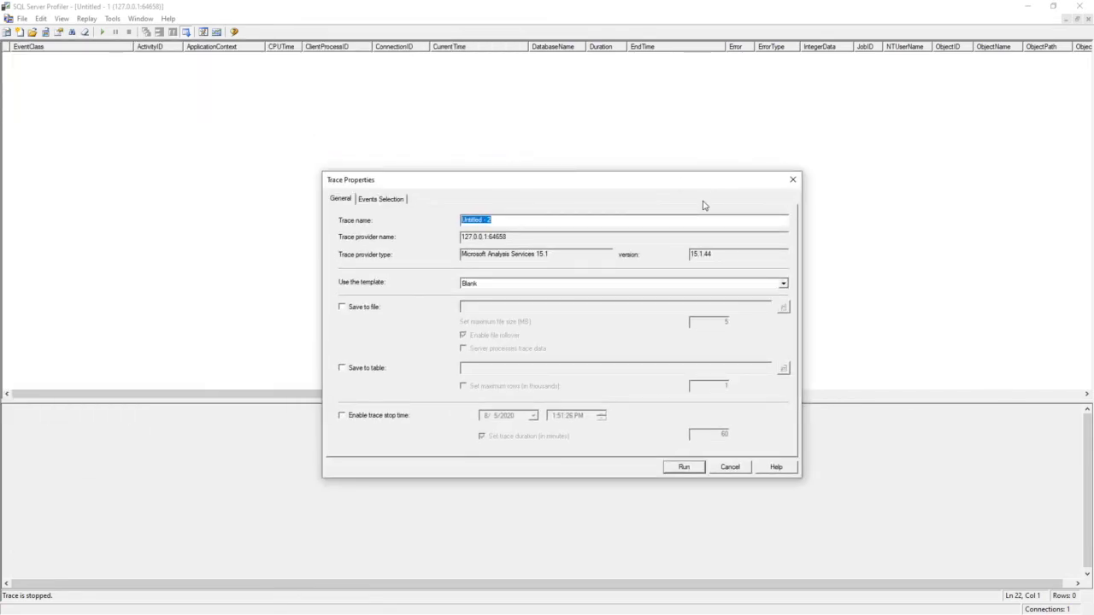
# Add the Query Processing events DirectQuery Begin and DirectQuery End to the trace
pyautogui.click(380, 202)
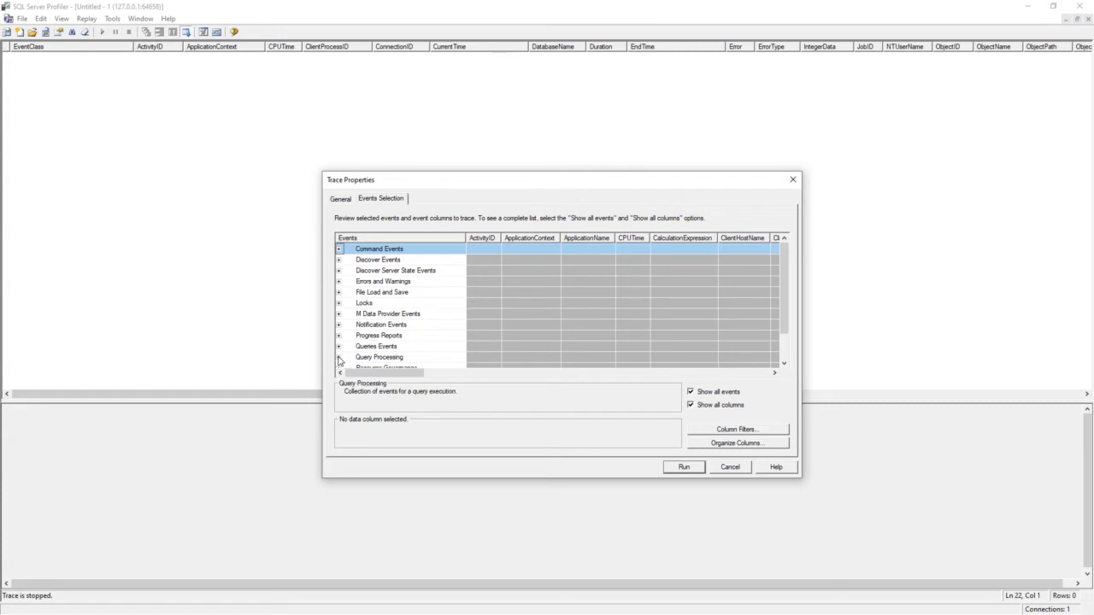
pyautogui.click(338, 357)
pyautogui.scroll(-6, 376, 333)
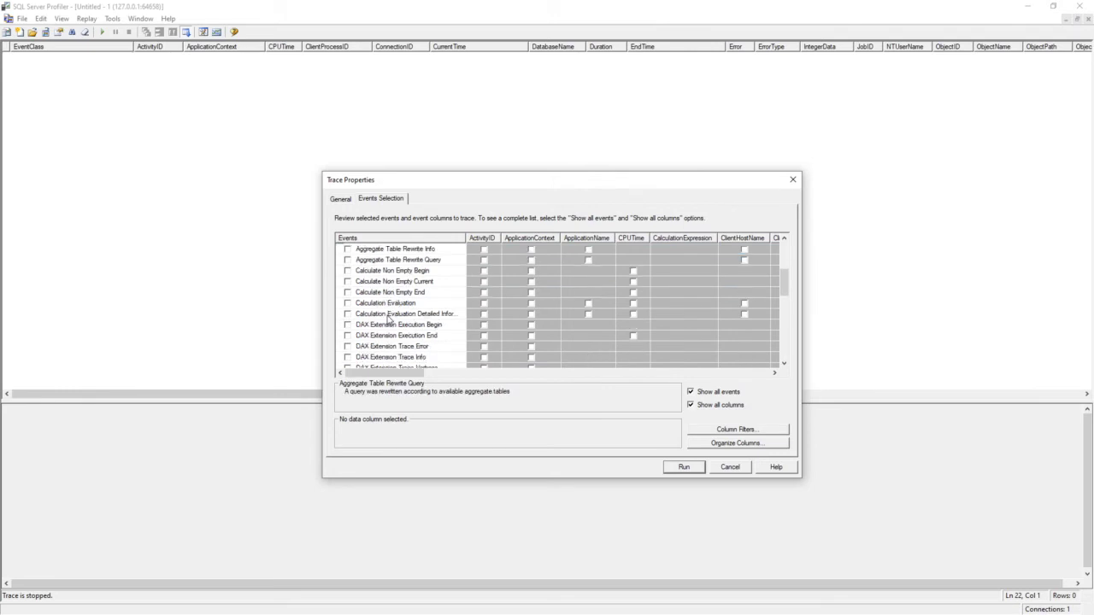
pyautogui.click(386, 324)
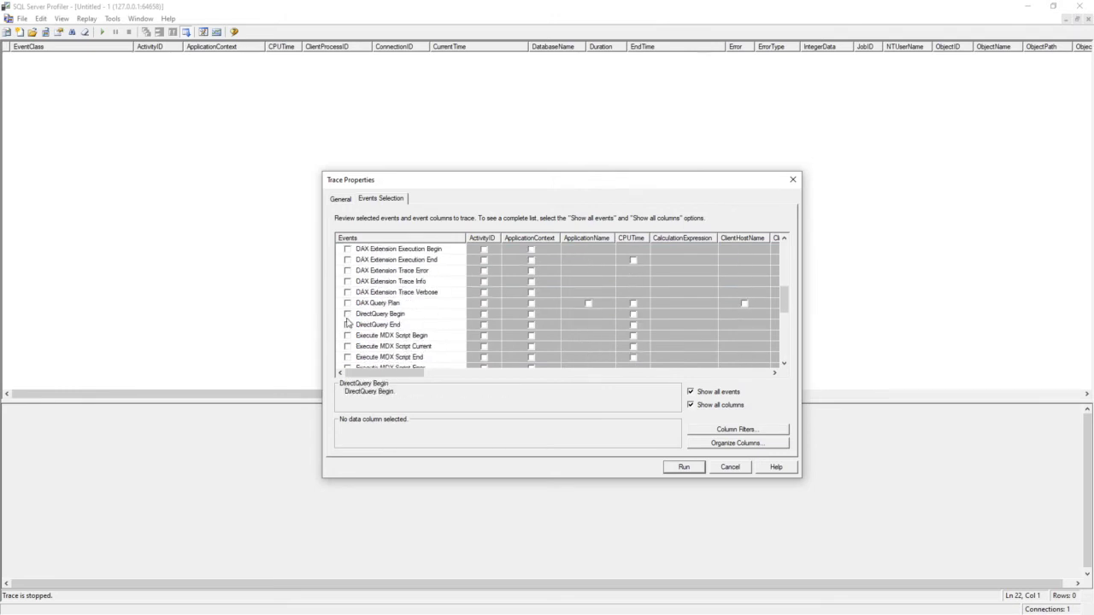
pyautogui.click(347, 313)
pyautogui.click(347, 325)
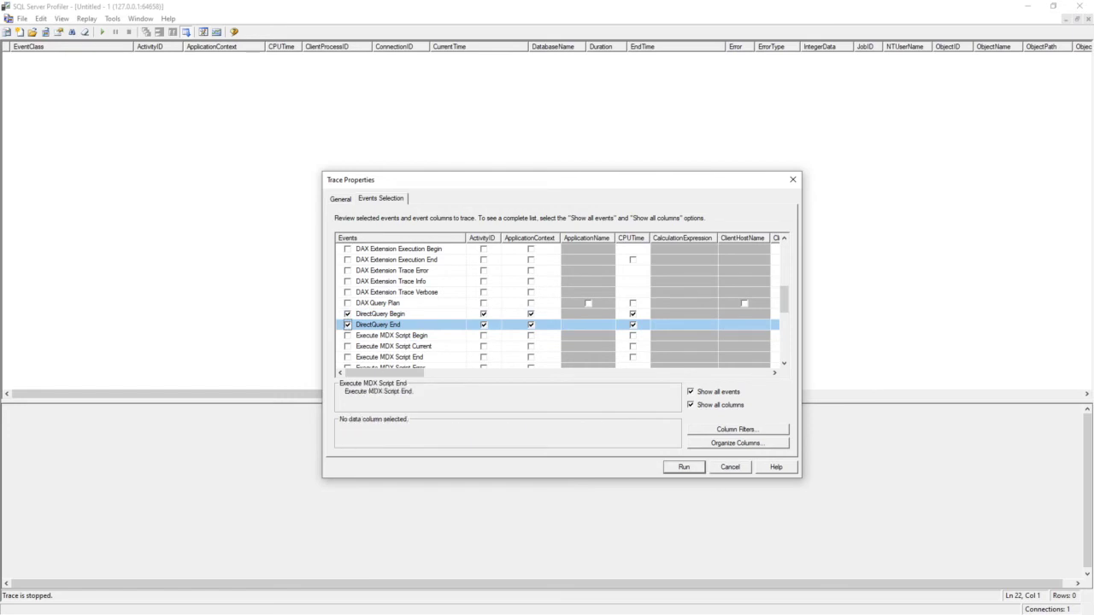
pyautogui.press('Escape')
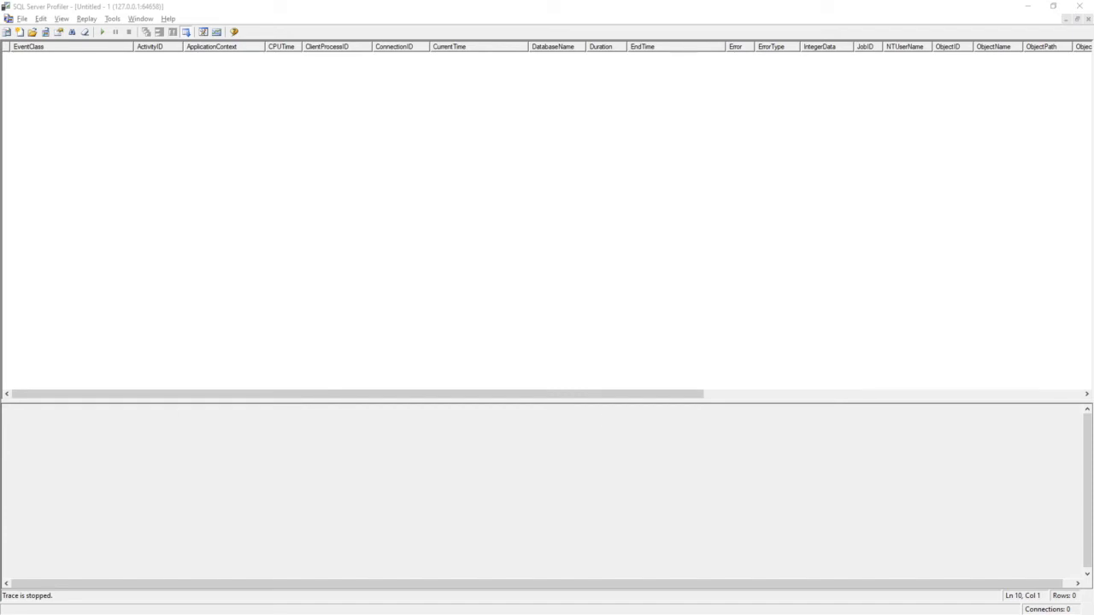
# Filter the Color slicer to Yellow in the Power BI report, then return to Profiler
pyautogui.hotkey('alt', 'Tab')
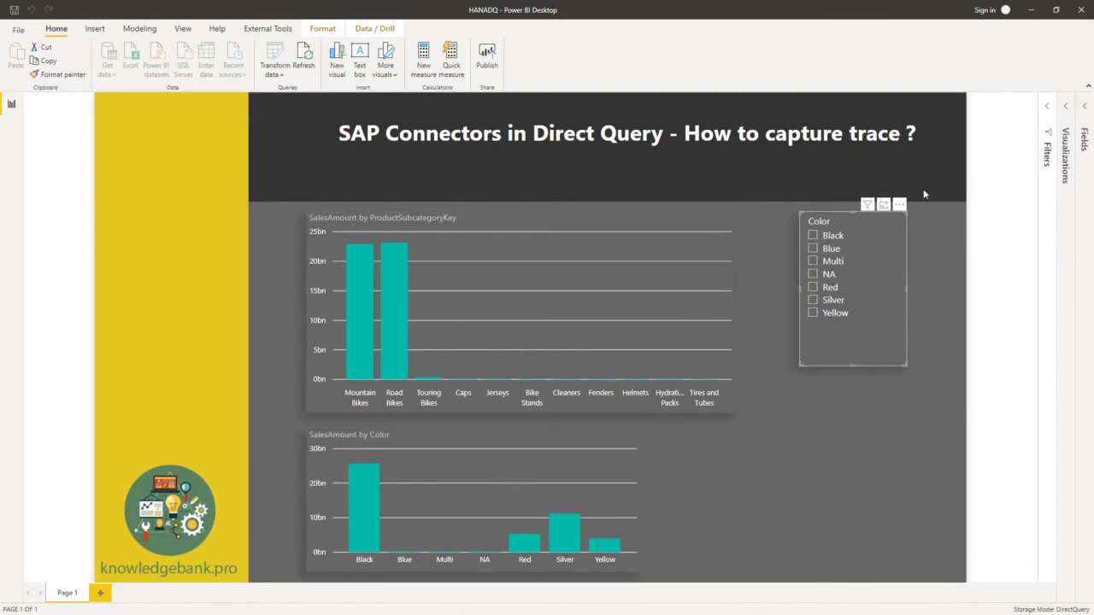
pyautogui.click(811, 316)
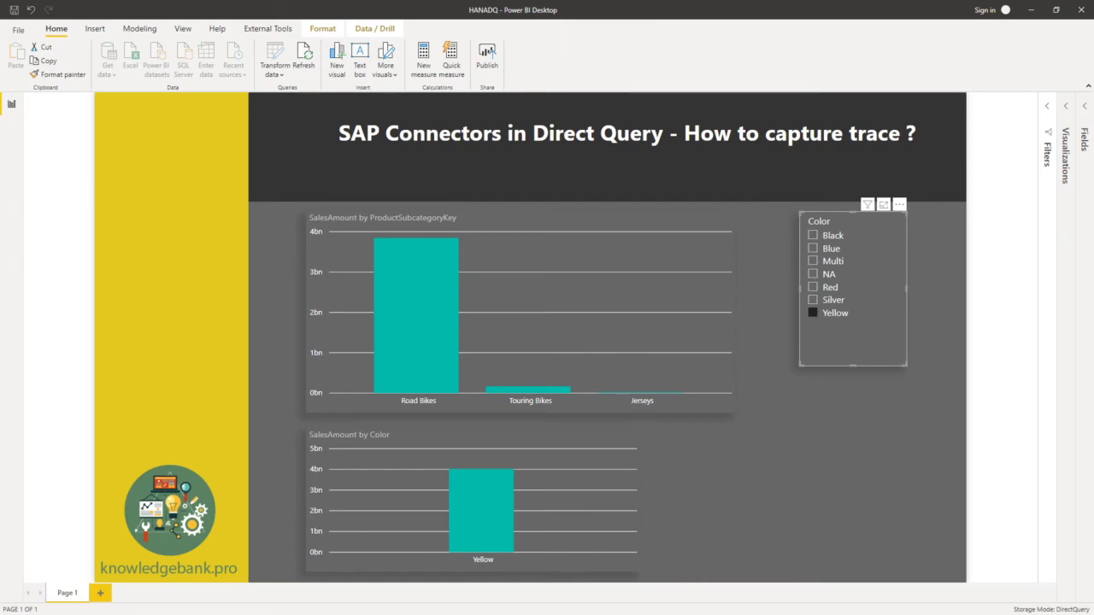
pyautogui.hotkey('alt', 'Tab')
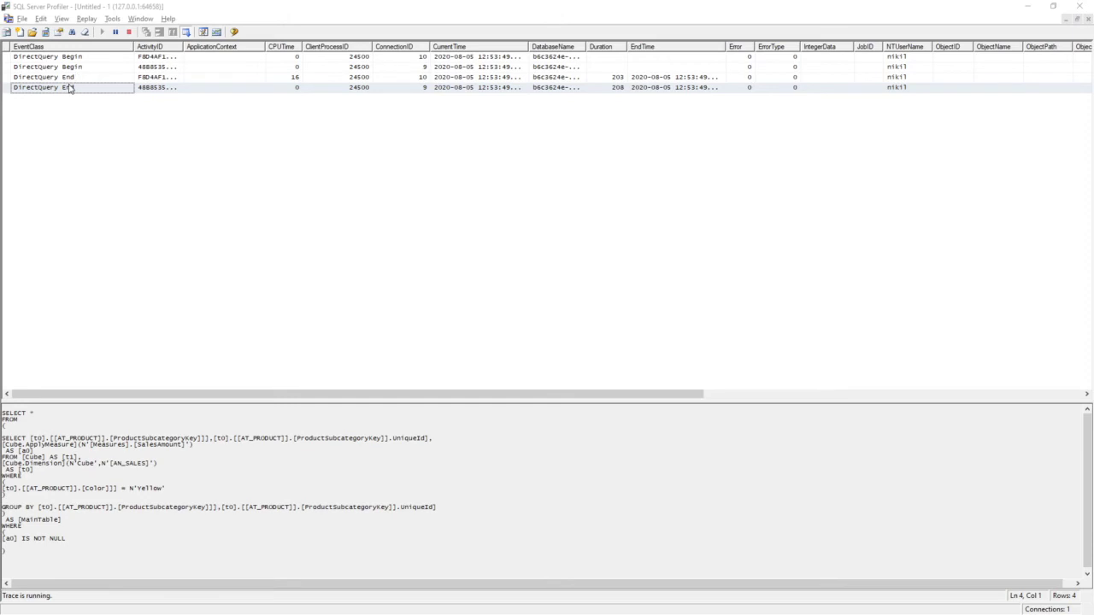
# Inspect the DirectQuery events' SQL, highlighting ProductSubcategoryKey and the = N'Yellow' filter
pyautogui.click(60, 77)
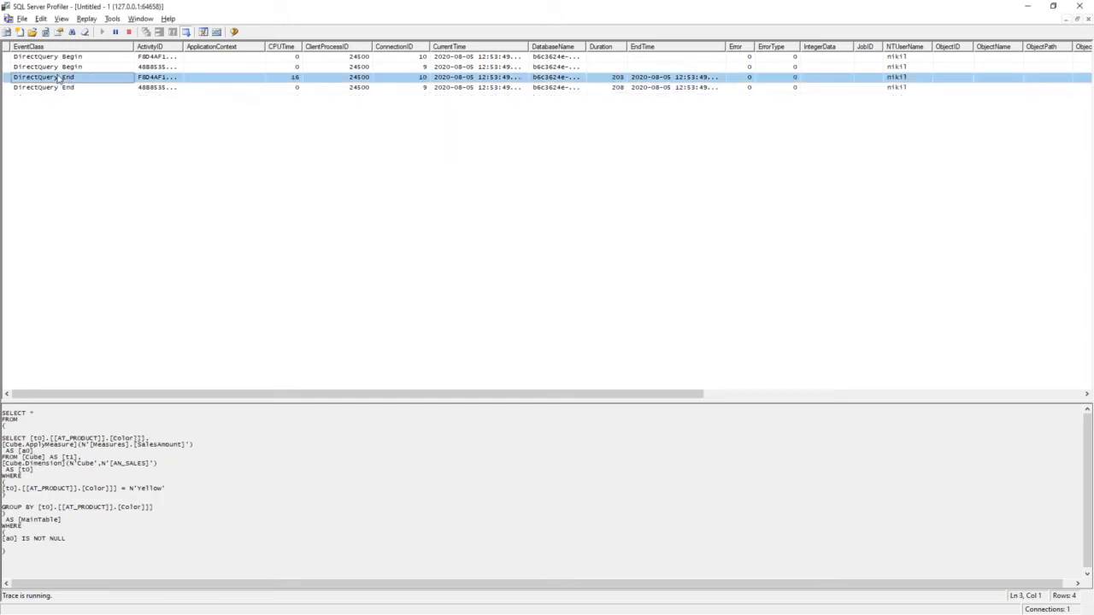
pyautogui.click(59, 88)
pyautogui.click(59, 67)
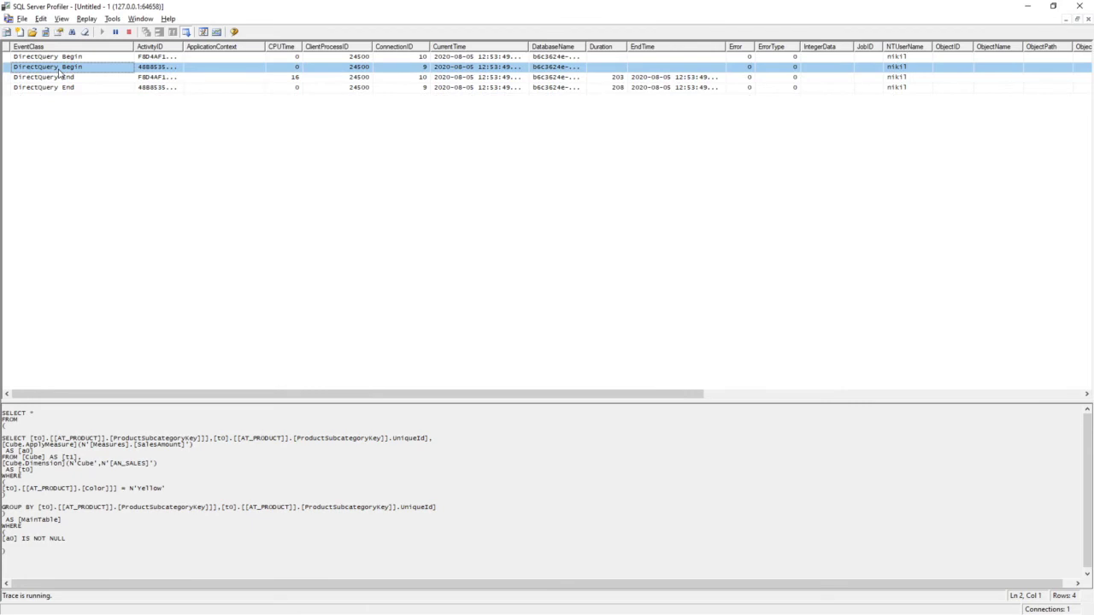
pyautogui.click(61, 88)
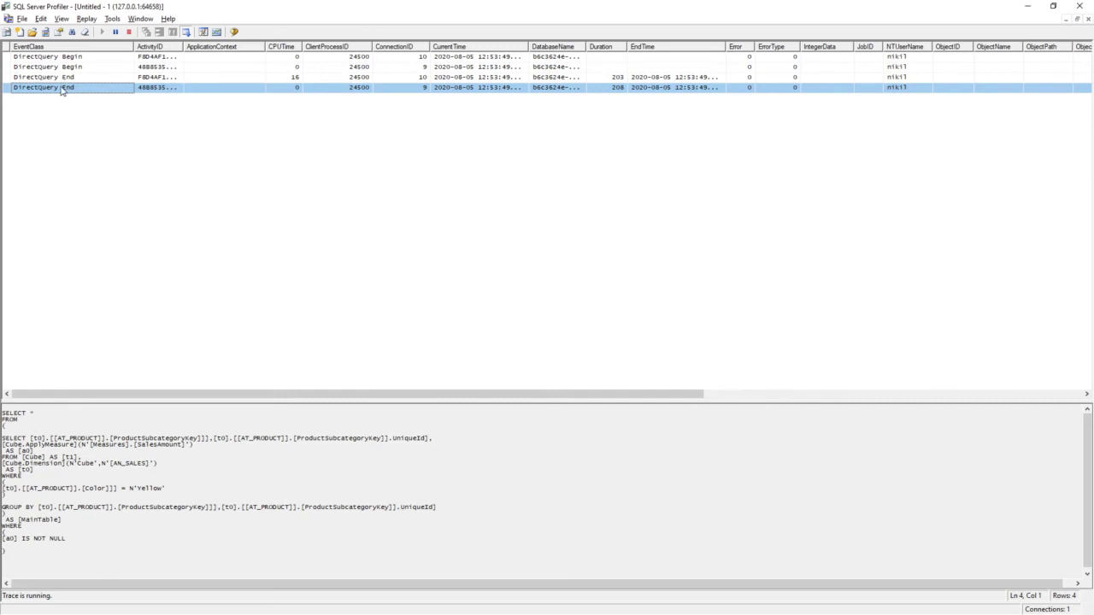
pyautogui.moveTo(115, 438); pyautogui.dragTo(194, 438)
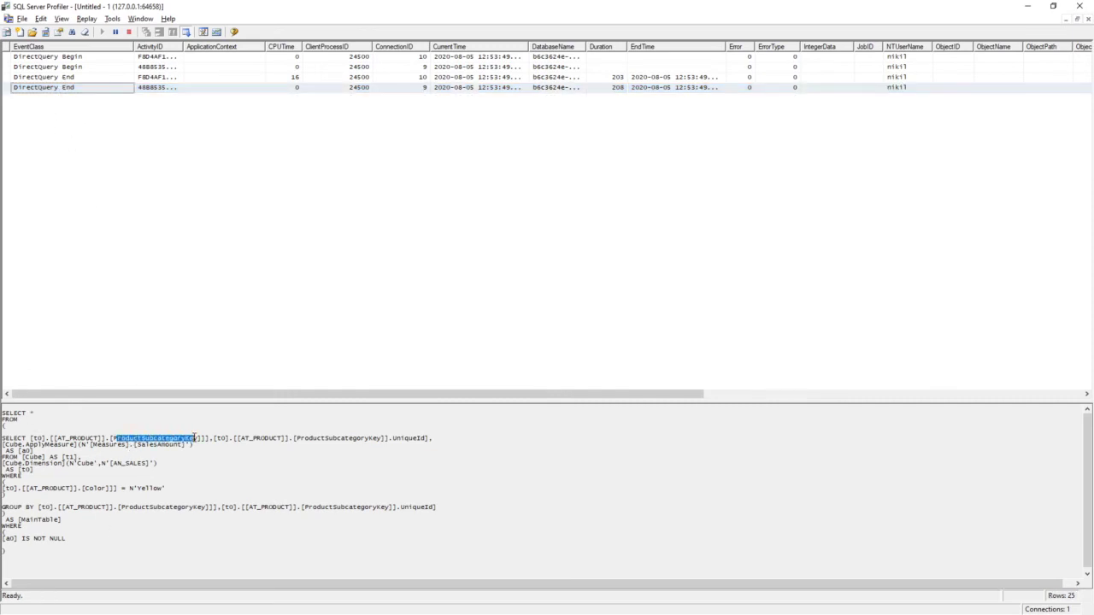
pyautogui.moveTo(330, 438); pyautogui.dragTo(355, 438)
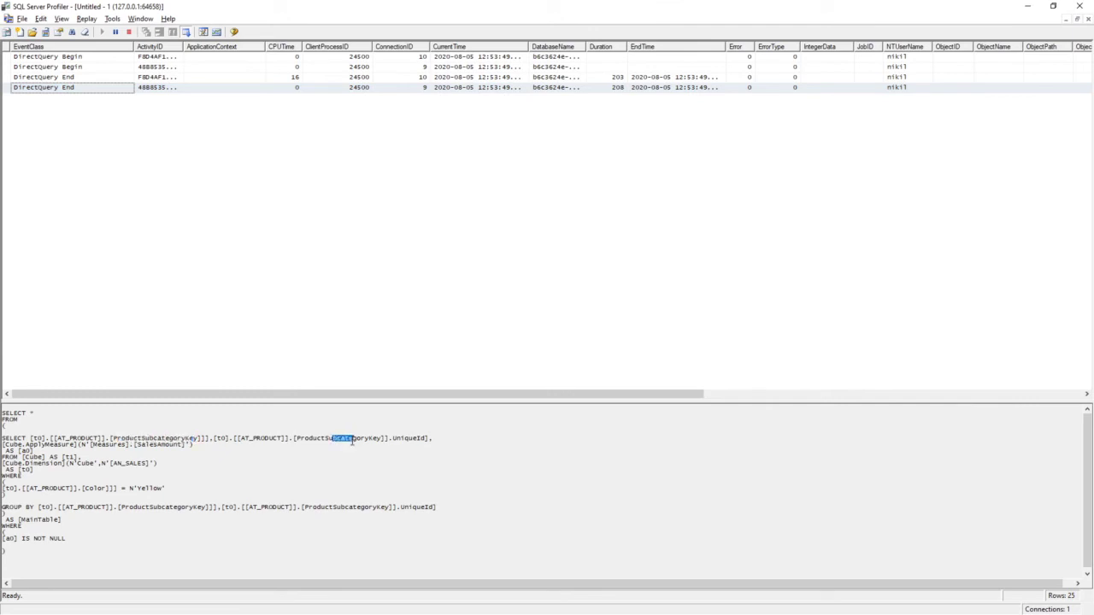
pyautogui.click(165, 488)
pyautogui.moveTo(165, 488); pyautogui.dragTo(117, 488)
# Review the Color-grouped SalesAmount query, select its full SQL, and return to Power BI
pyautogui.click(83, 79)
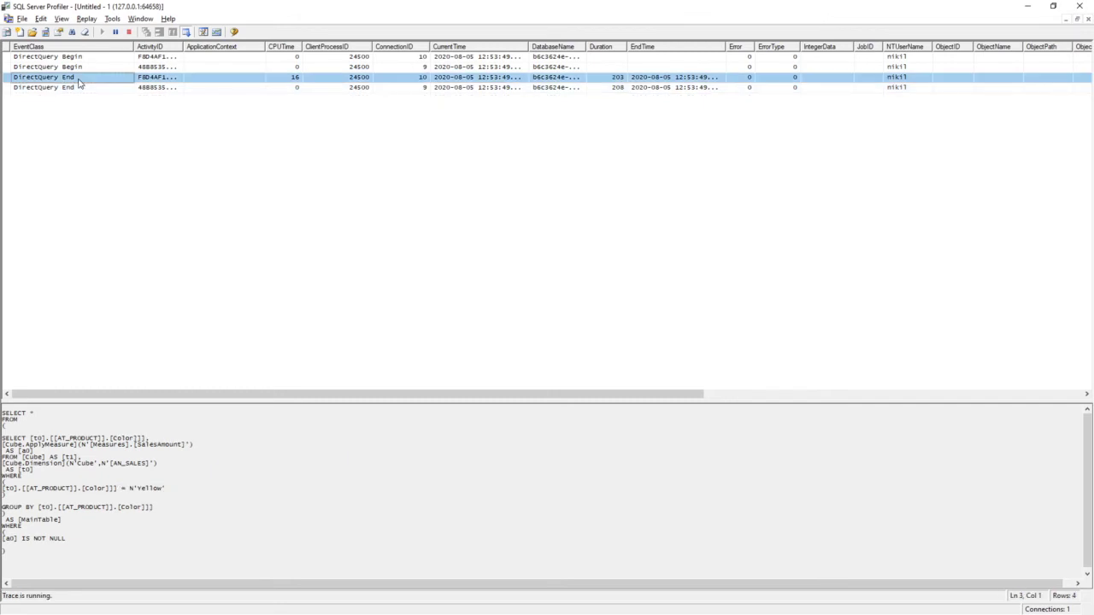
pyautogui.moveTo(94, 438); pyautogui.dragTo(154, 445)
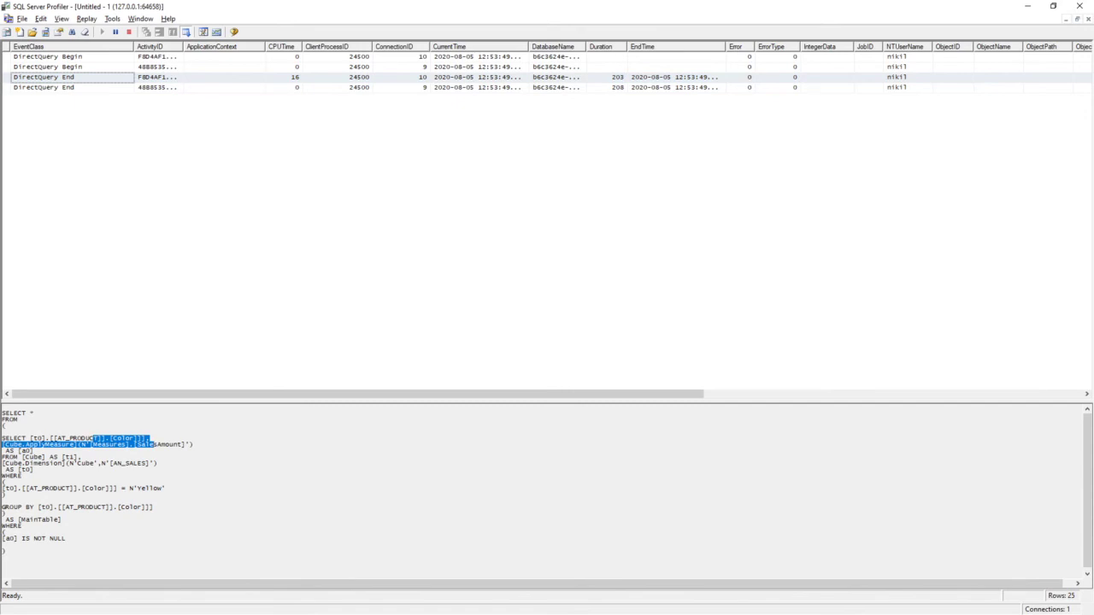
pyautogui.hotkey('alt', 'Tab')
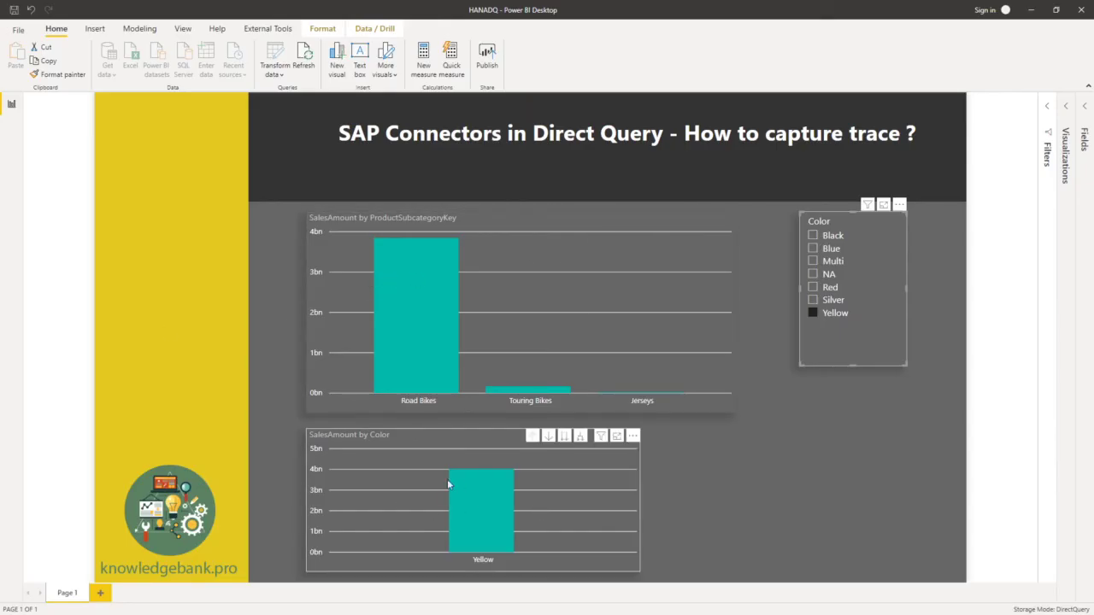
pyautogui.moveTo(455, 267)
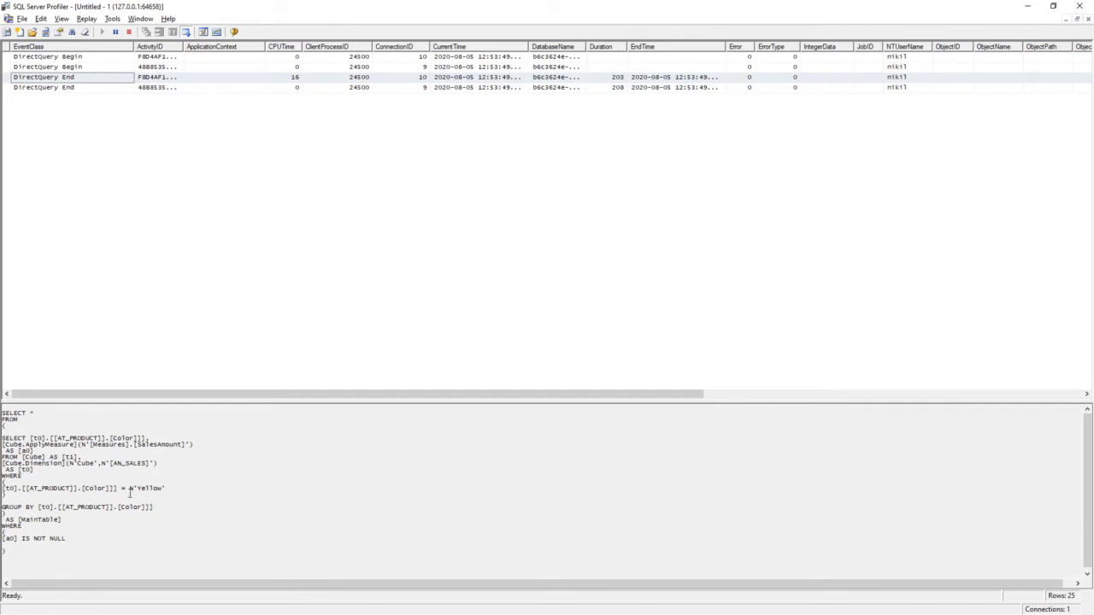
pyautogui.moveTo(61, 556); pyautogui.dragTo(3, 411)
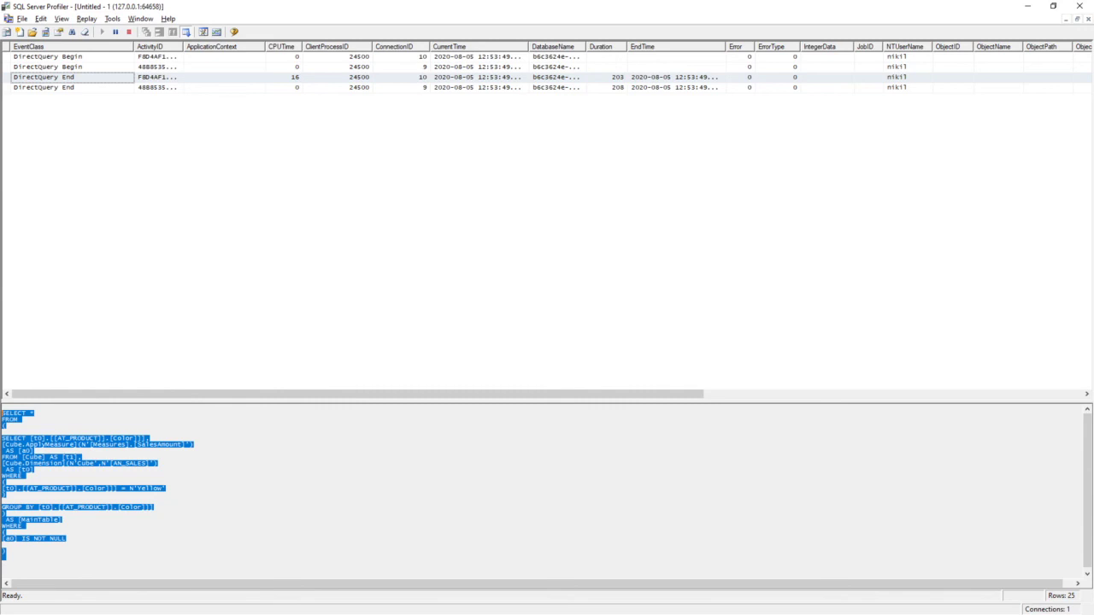
pyautogui.hotkey('alt', 'Tab')
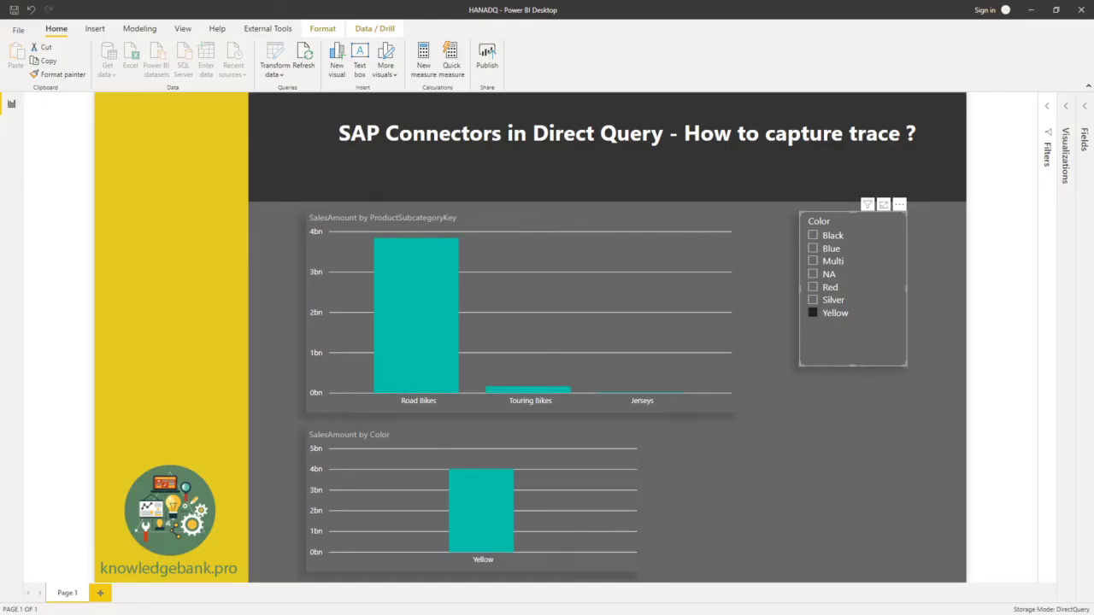